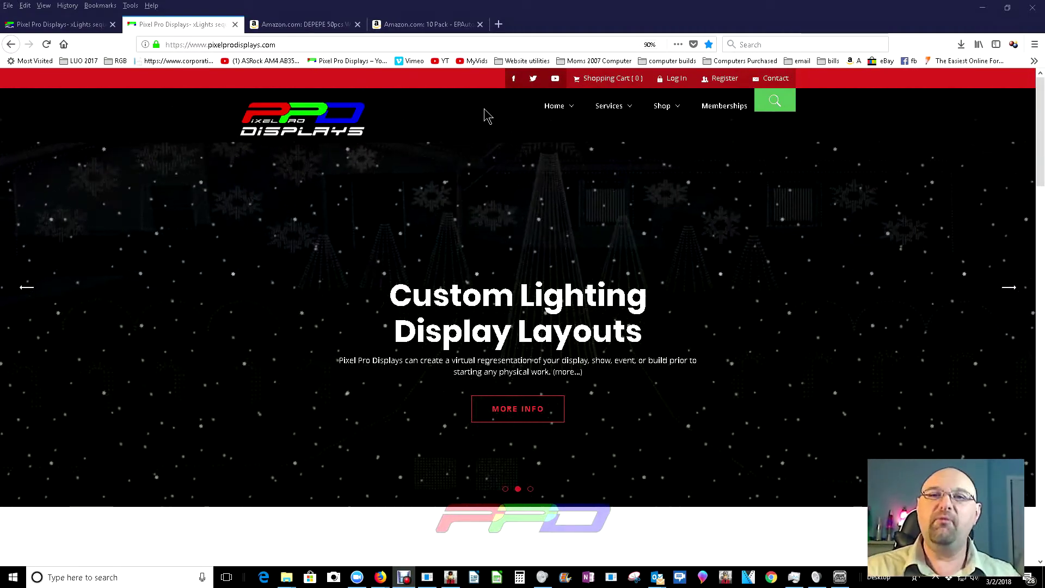
Open the Register/My Account page and review the Free, Standard ($24.99) and Matrix ($39.99) plans
click(717, 81)
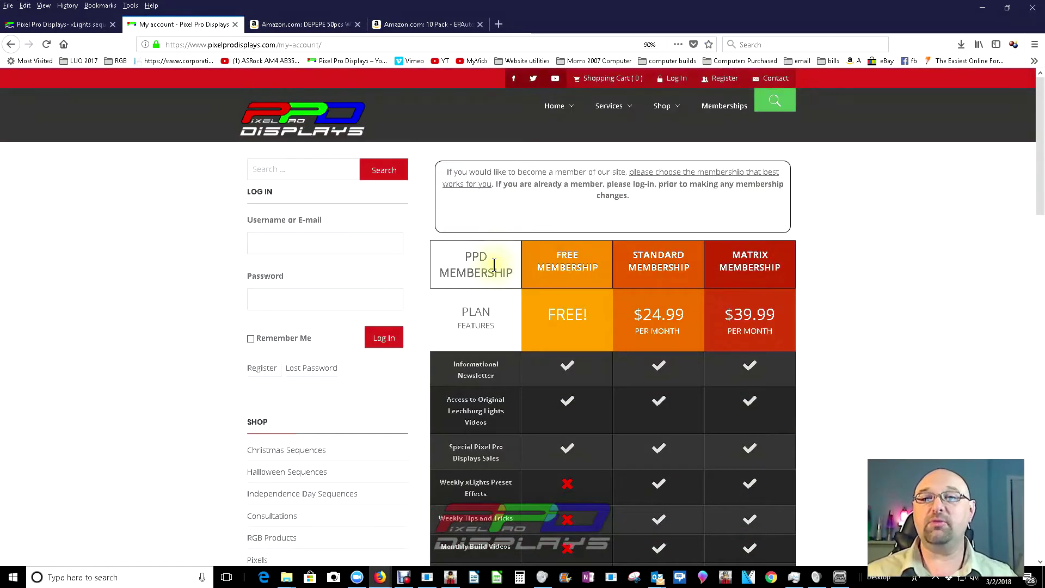
scroll(555, 267, down, 7)
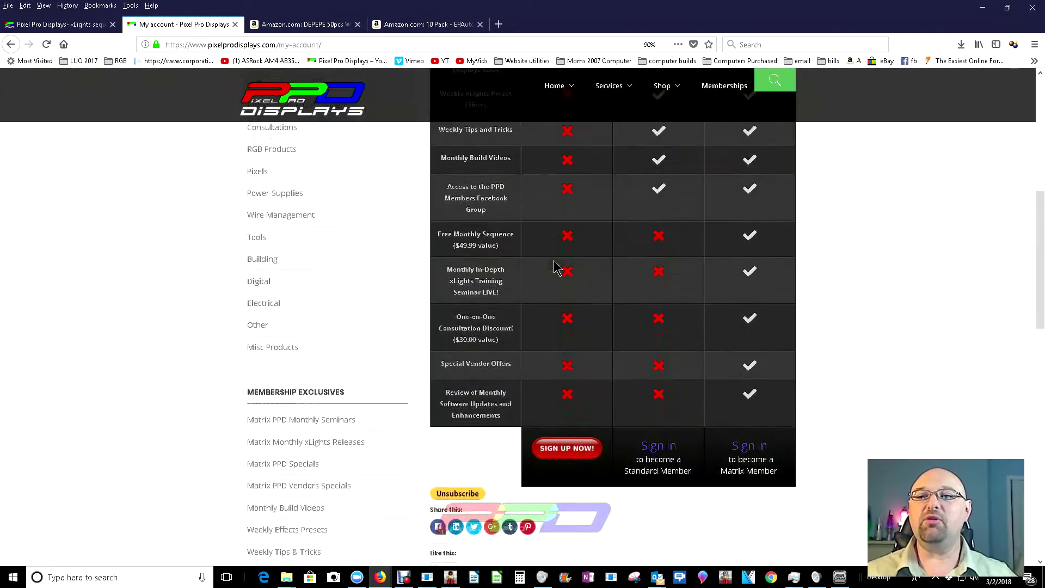
scroll(556, 266, up, 4)
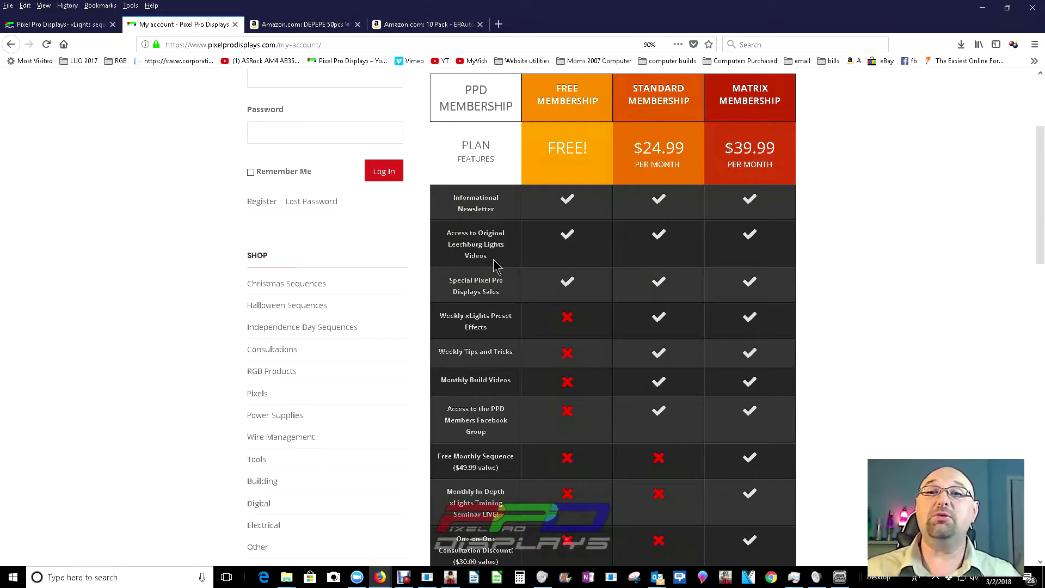
scroll(212, 246, up, 3)
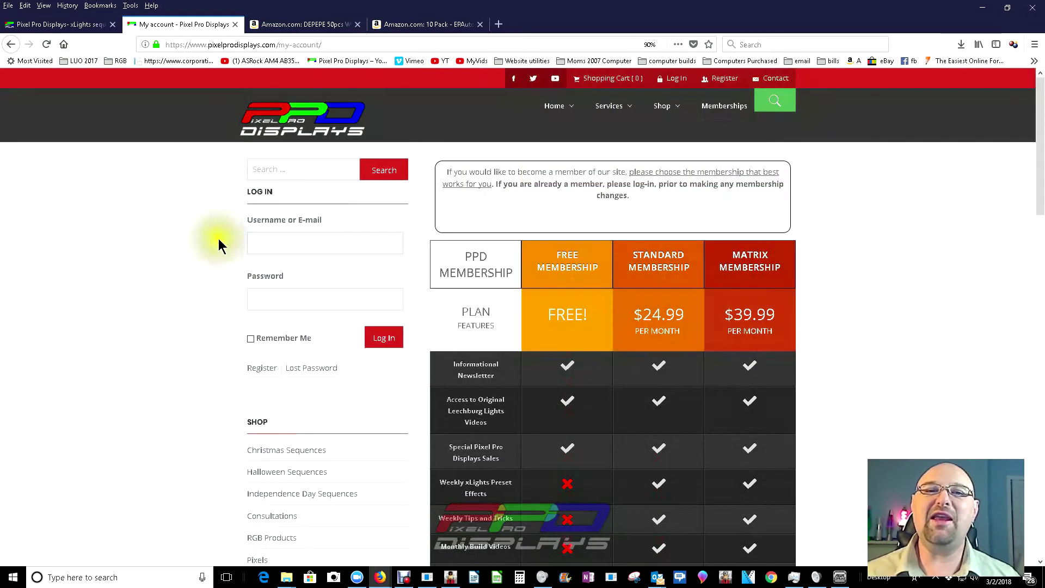
Log in to the member account with the saved username and password
click(261, 239)
click(276, 257)
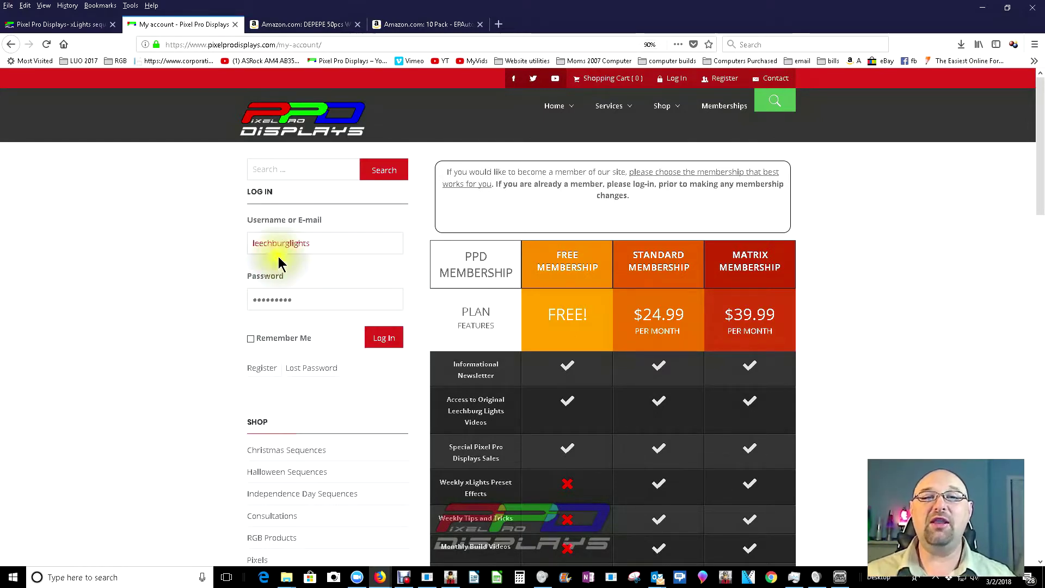
click(376, 338)
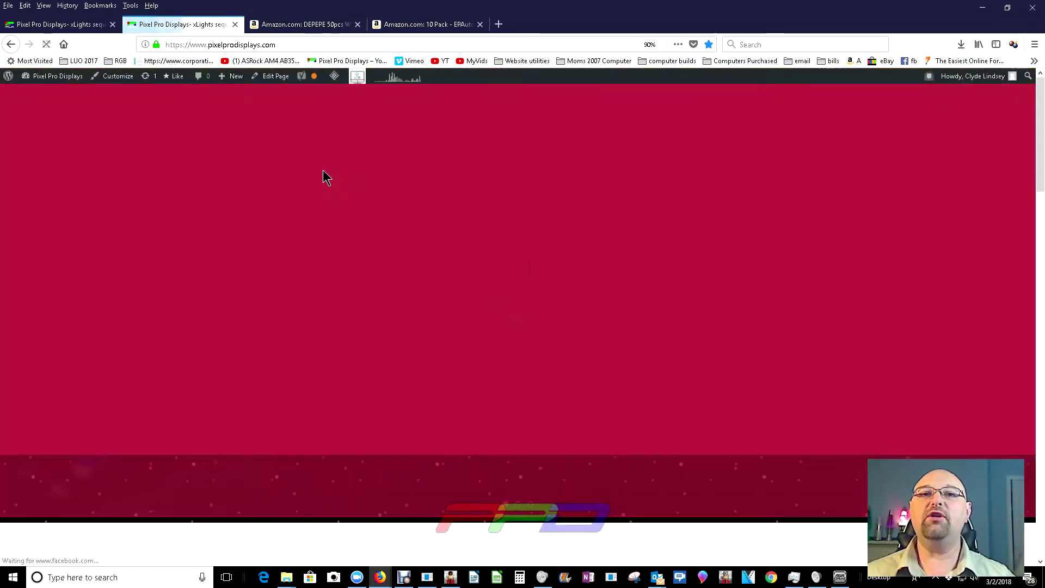
Scroll to Recent Updates and open the 'EASY! Custom models in xLights 2018' post
scroll(323, 177, down, 6)
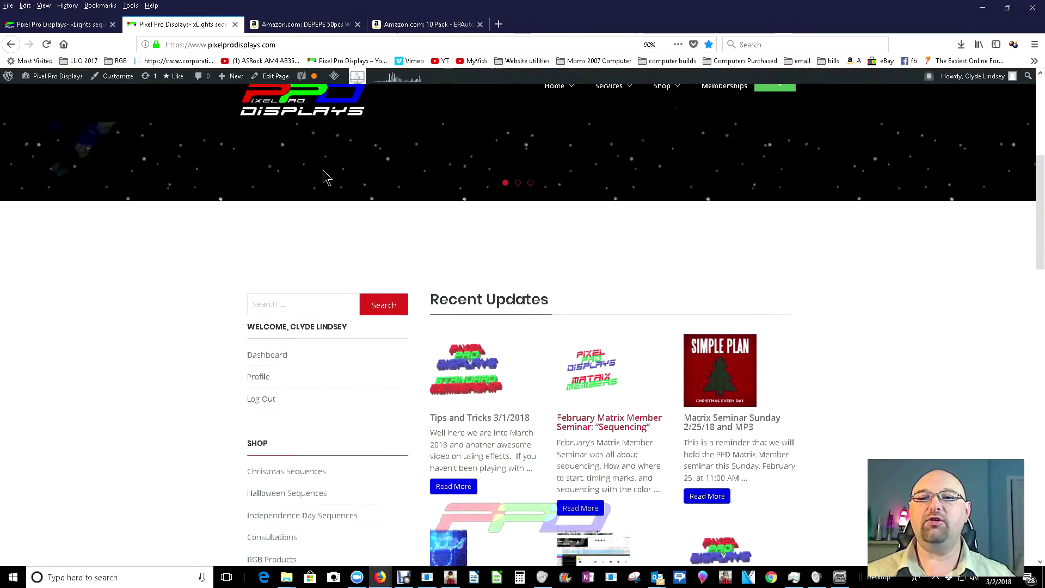
scroll(323, 177, down, 3)
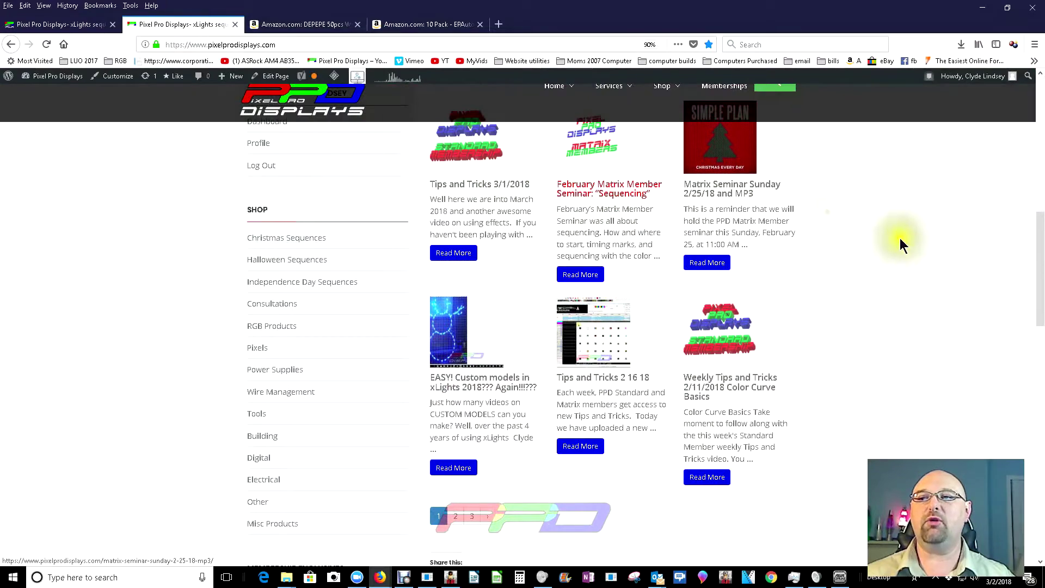
drag(1038, 245, 1034, 221)
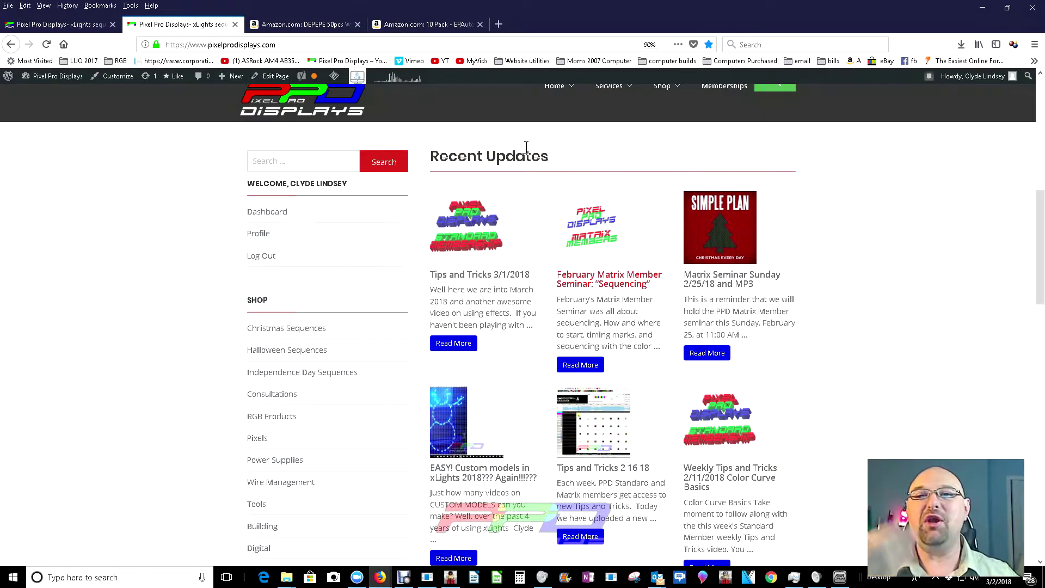
scroll(497, 327, down, 3)
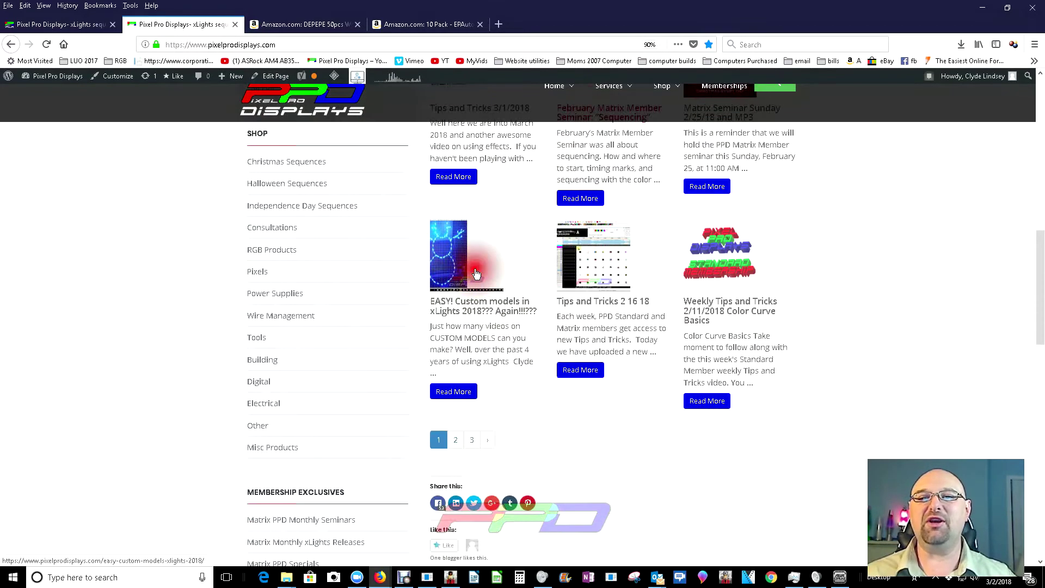
click(475, 270)
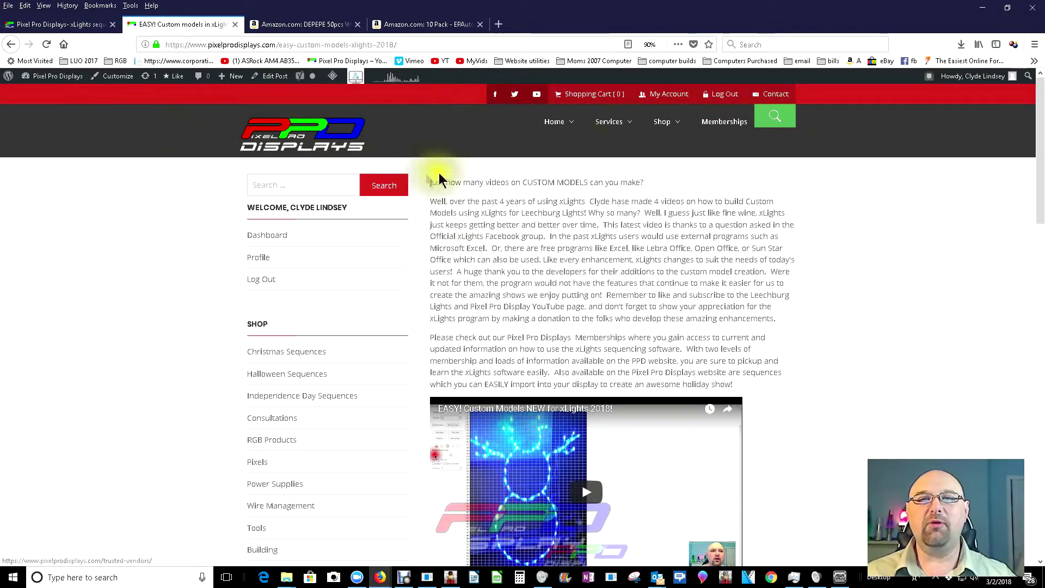
click(11, 44)
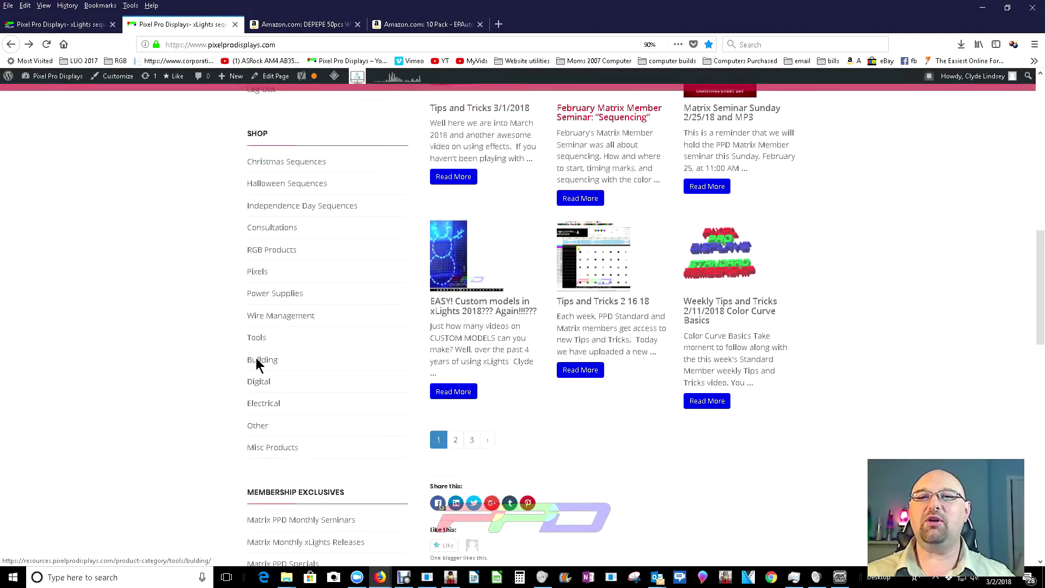
scroll(256, 361, up, 2)
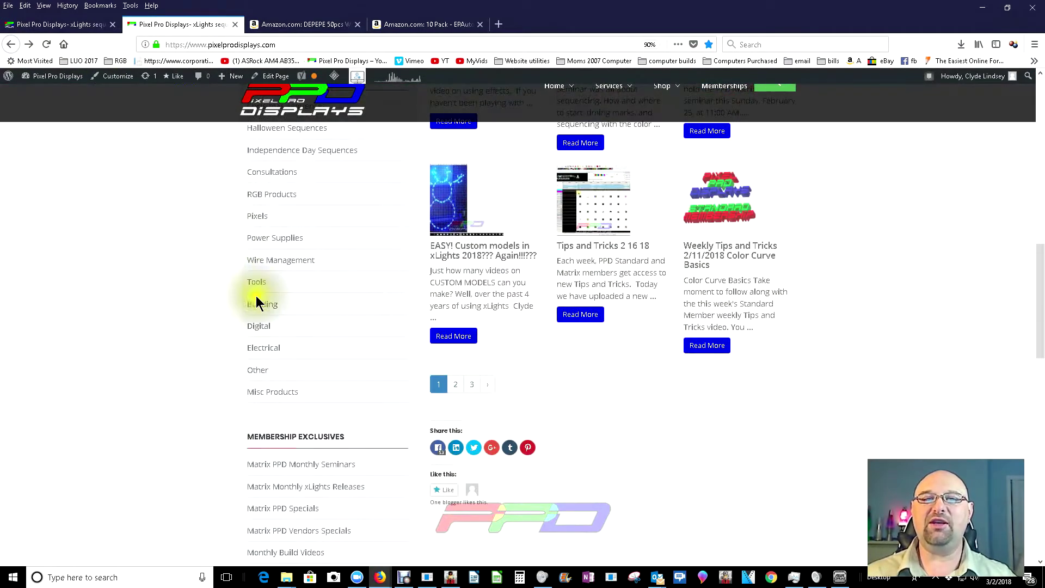
scroll(262, 363, down, 3)
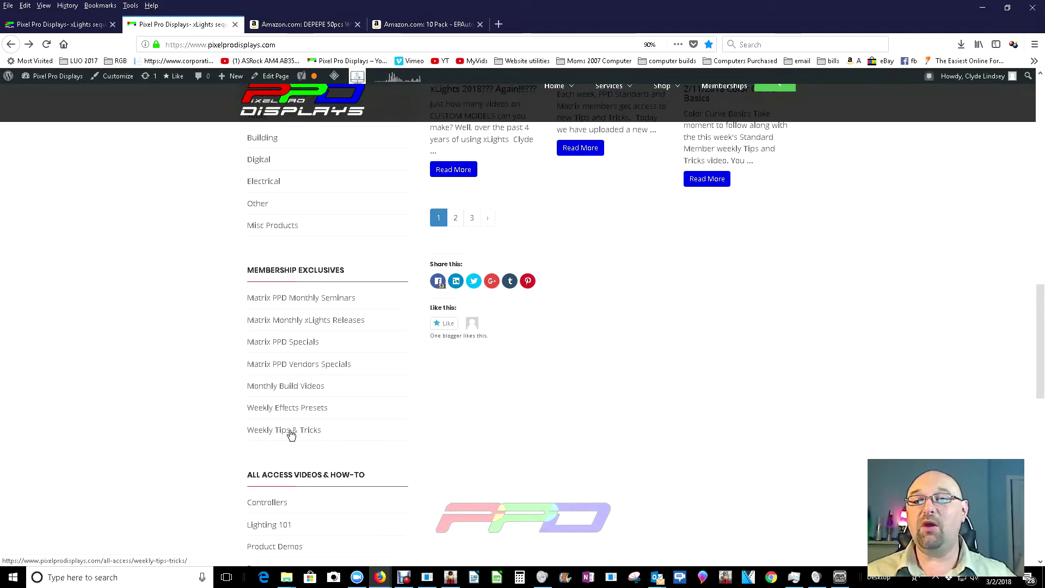
click(291, 433)
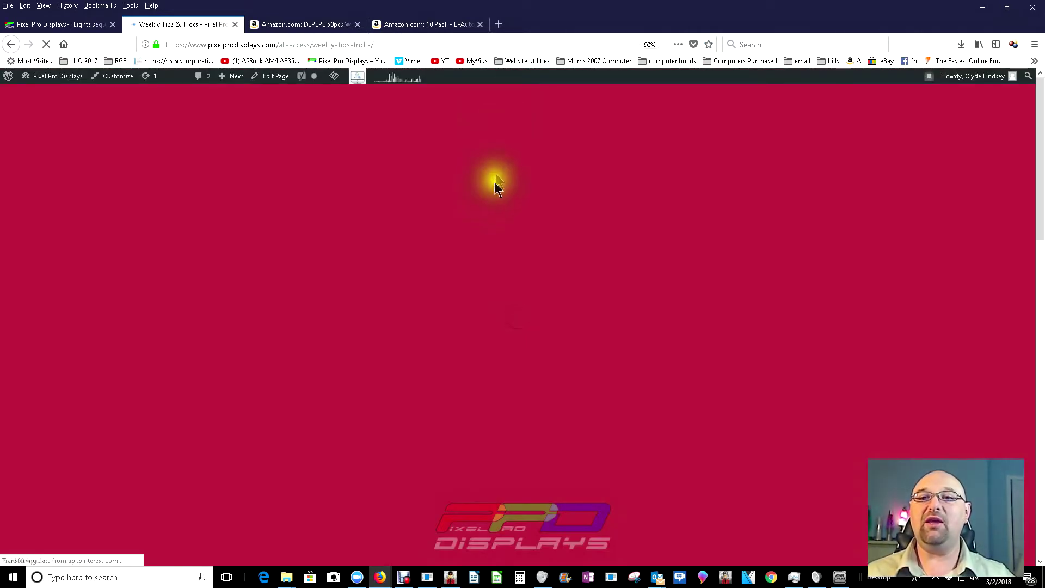
Go to Weekly Effects Presets and start downloading March 2018 Wk1 from the Downloads list
scroll(446, 273, down, 10)
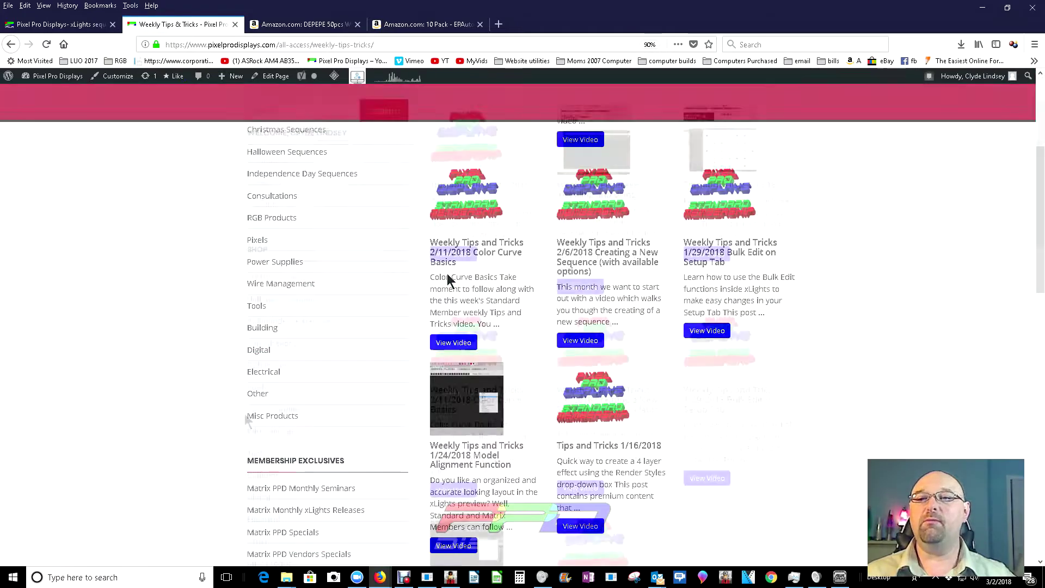
click(264, 433)
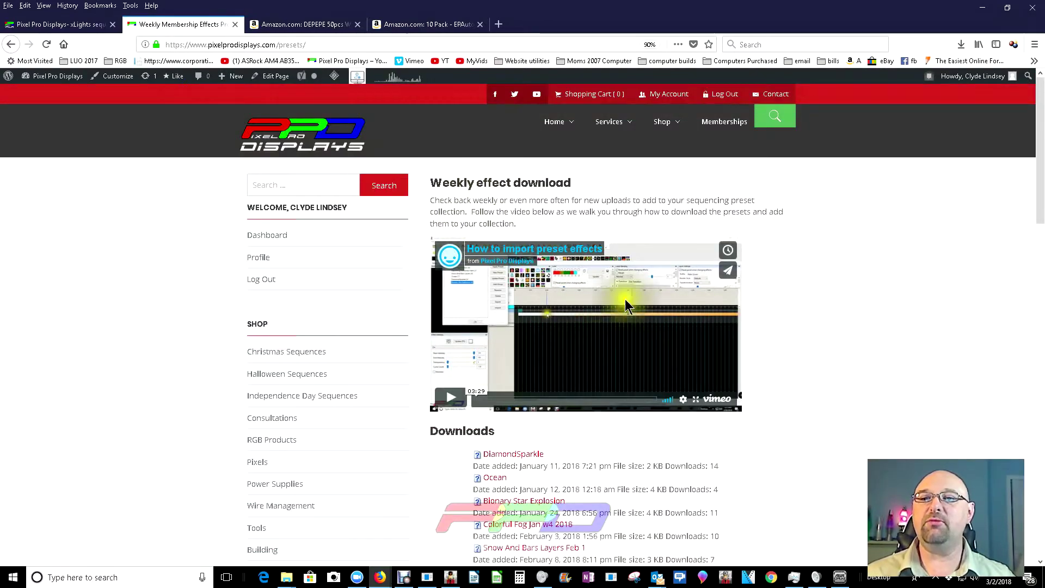
scroll(674, 348, down, 1)
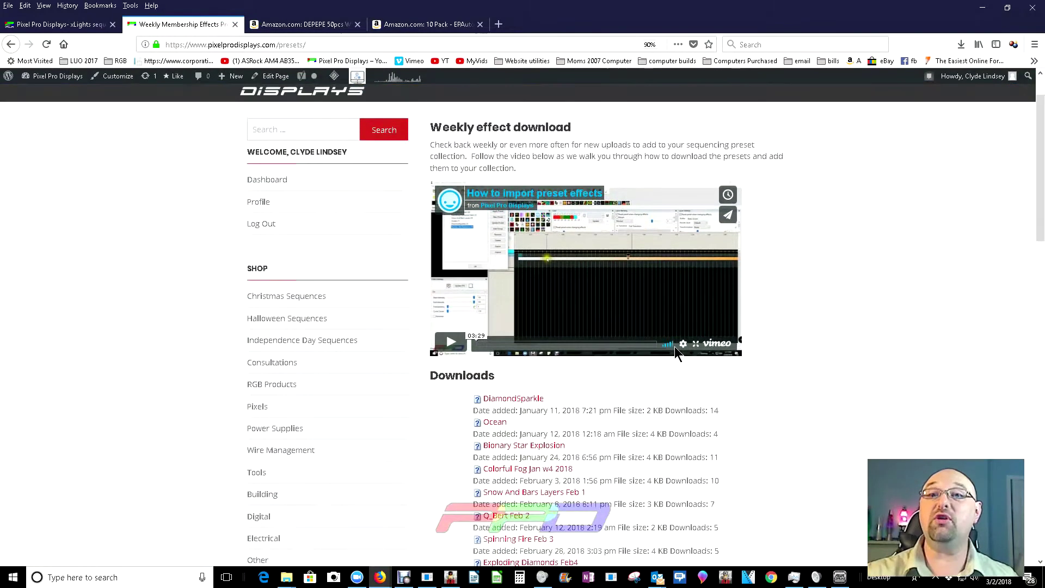
scroll(674, 346, down, 5)
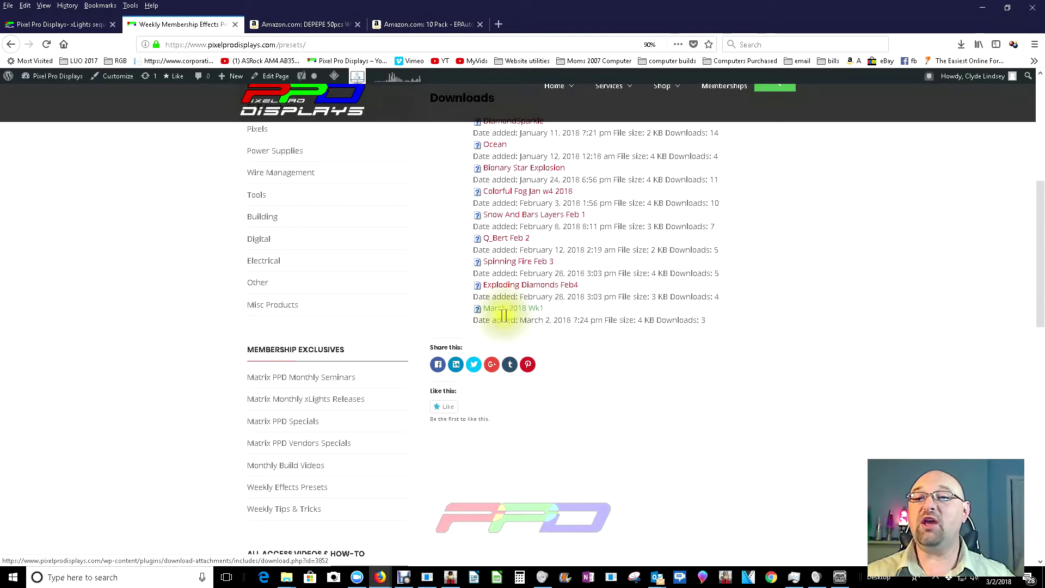
click(536, 315)
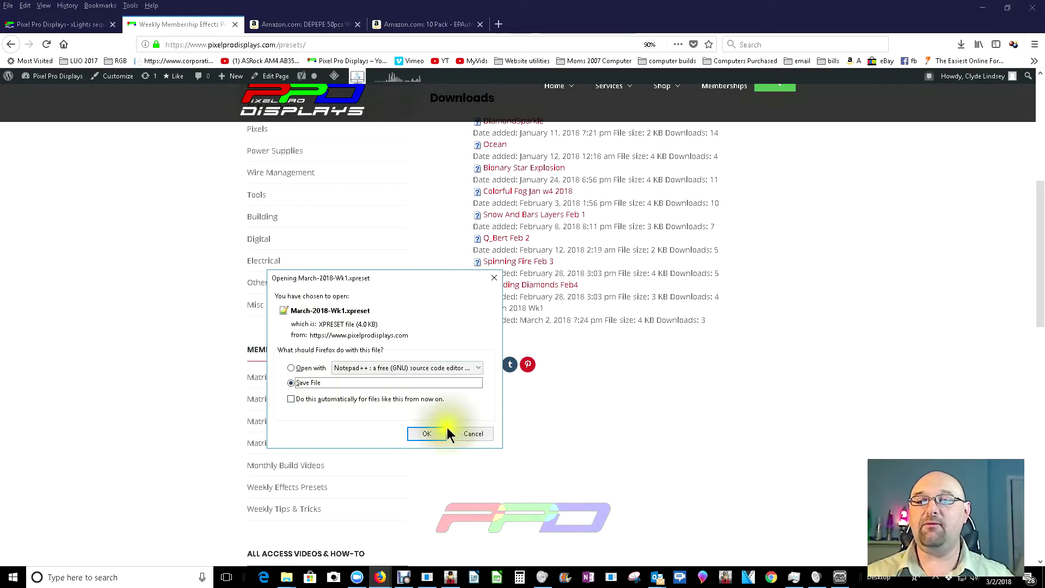
Save March-2018-Wk1.xpreset and show it in its Downloads folder
click(427, 433)
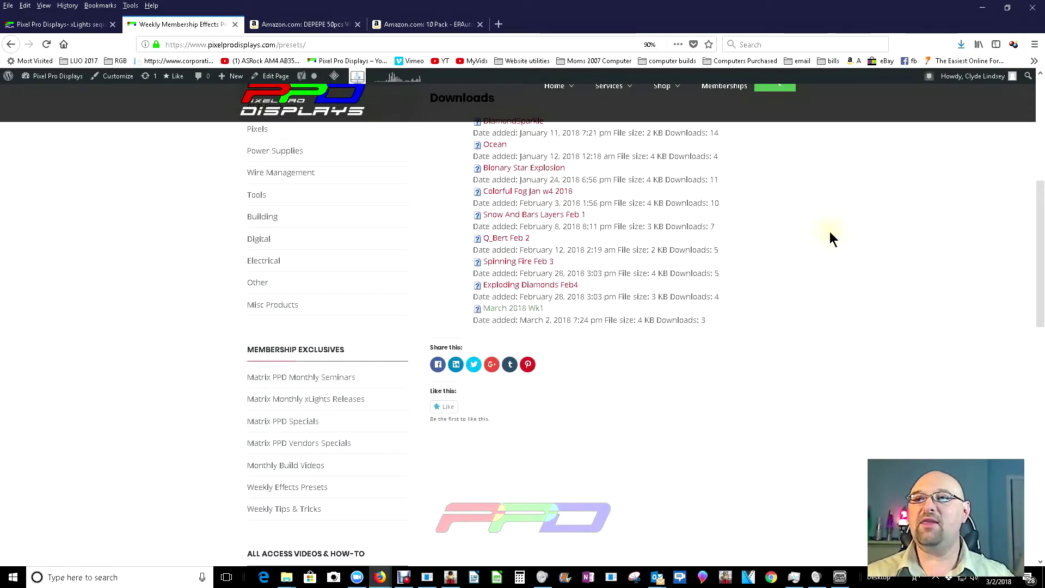
click(962, 44)
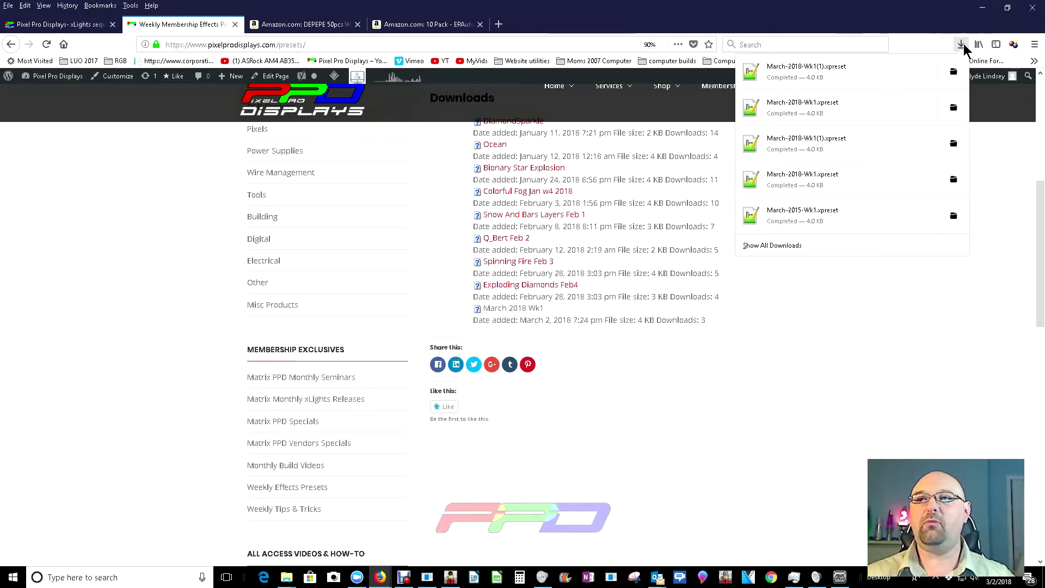
click(953, 107)
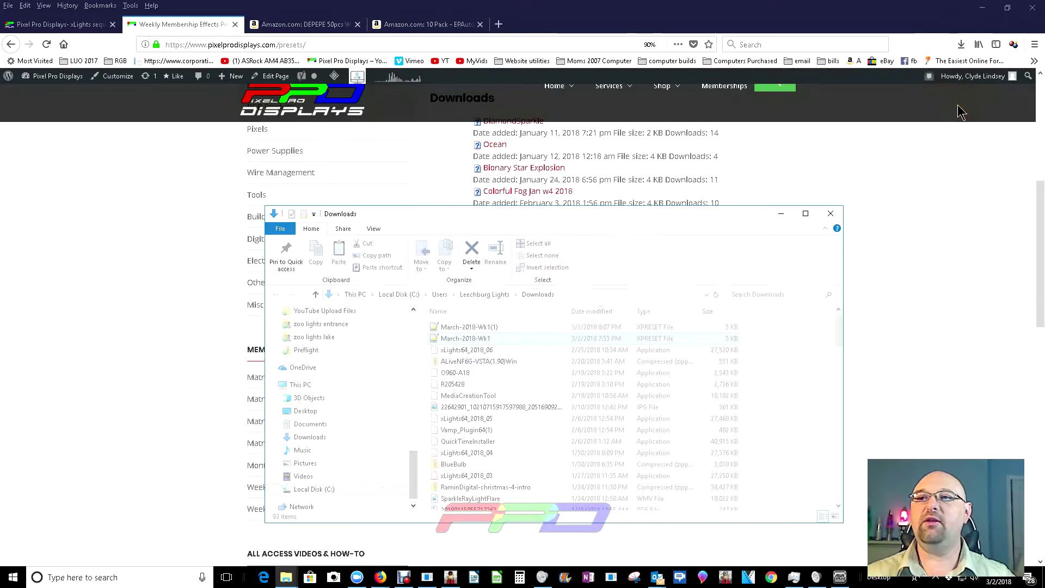
Copy the March-2018-Wk1 preset file and open the Web Site > PPDEffectPresets folder
right_click(469, 338)
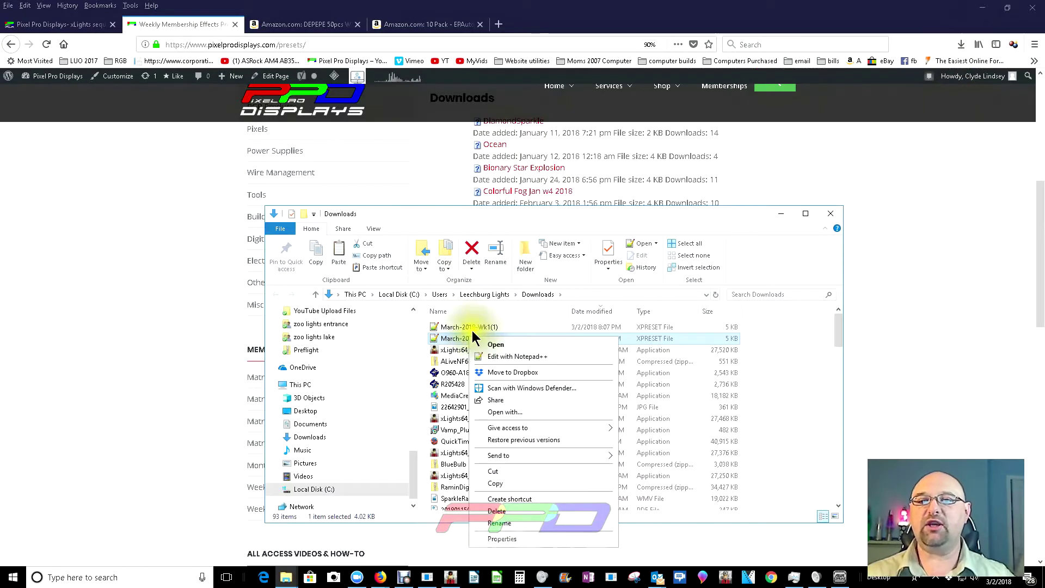
click(502, 484)
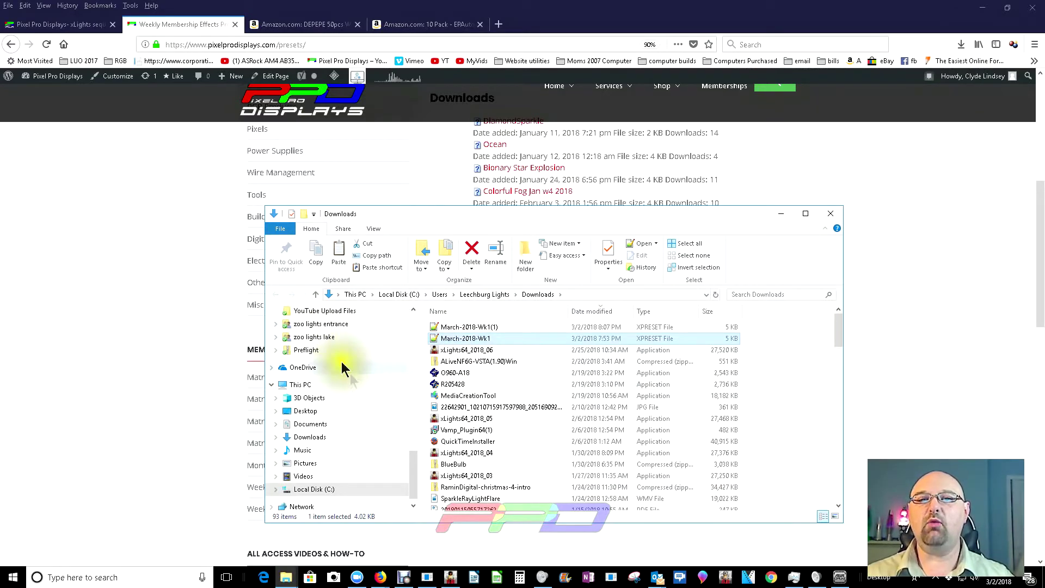
scroll(341, 362, up, 10)
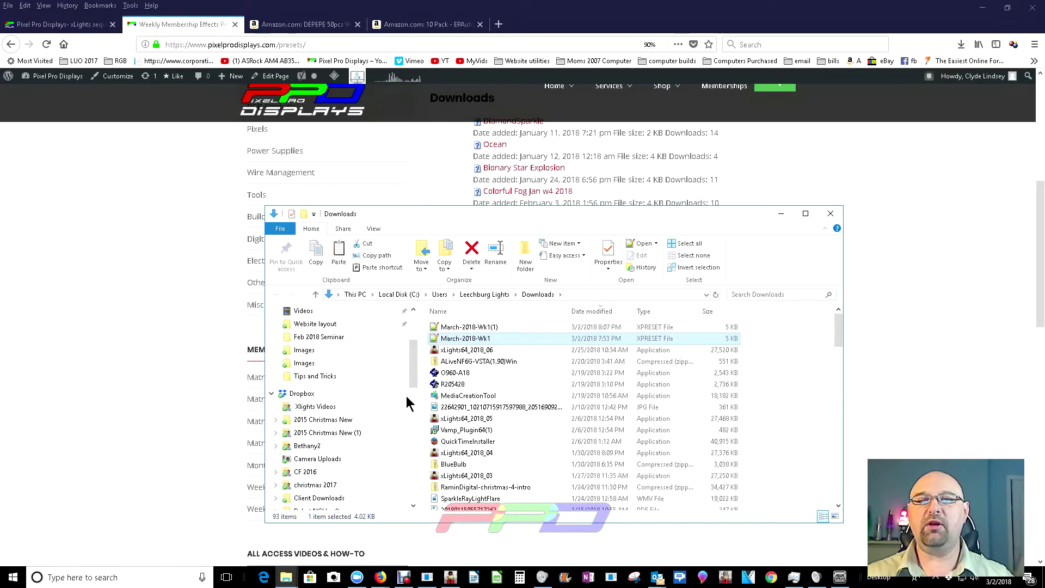
click(306, 327)
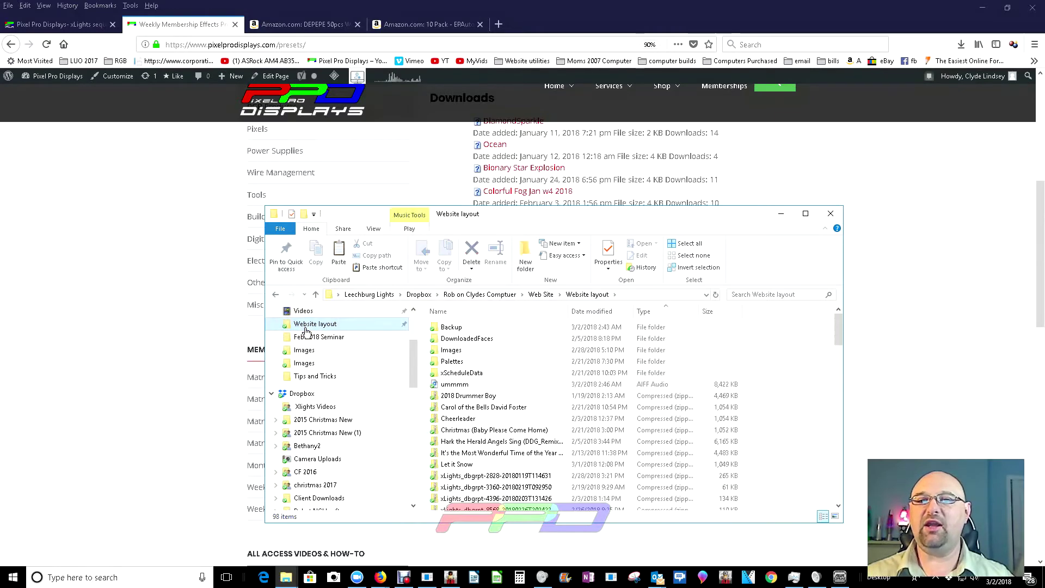
click(541, 294)
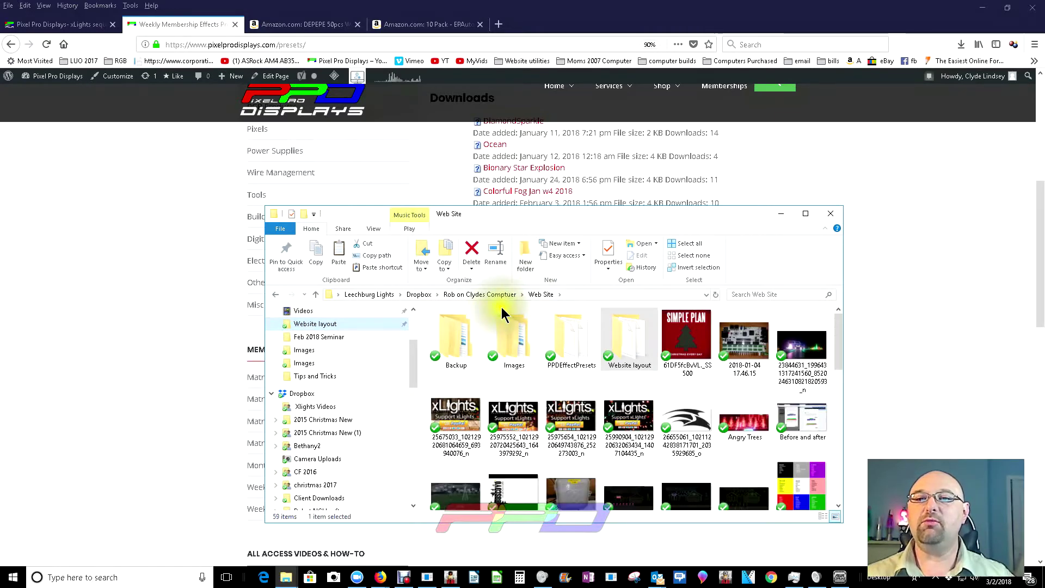
click(560, 342)
double_click(559, 341)
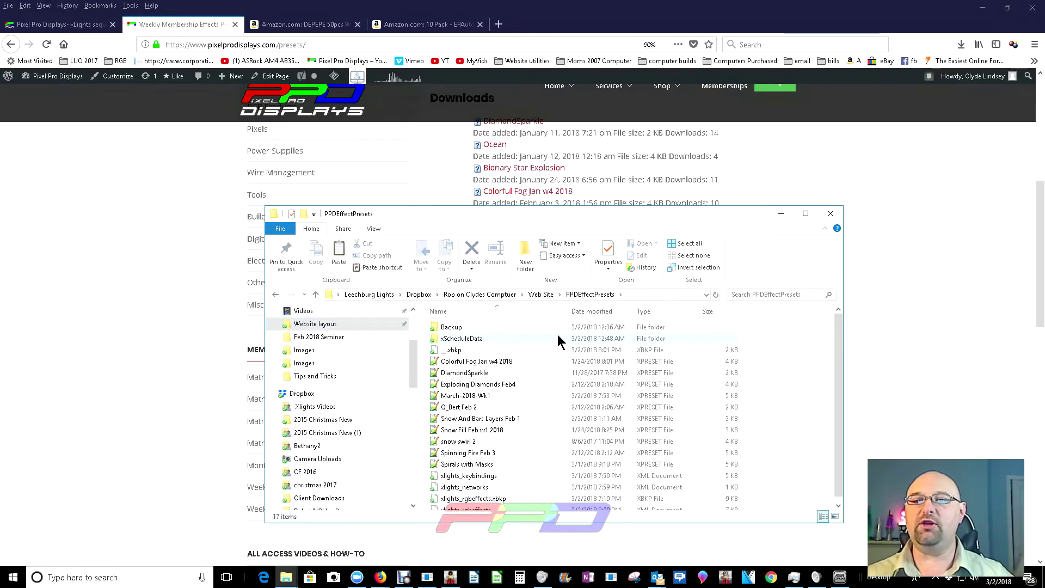
Paste the preset into PPDEffectPresets, replacing the older copy, and close Explorer
right_click(815, 370)
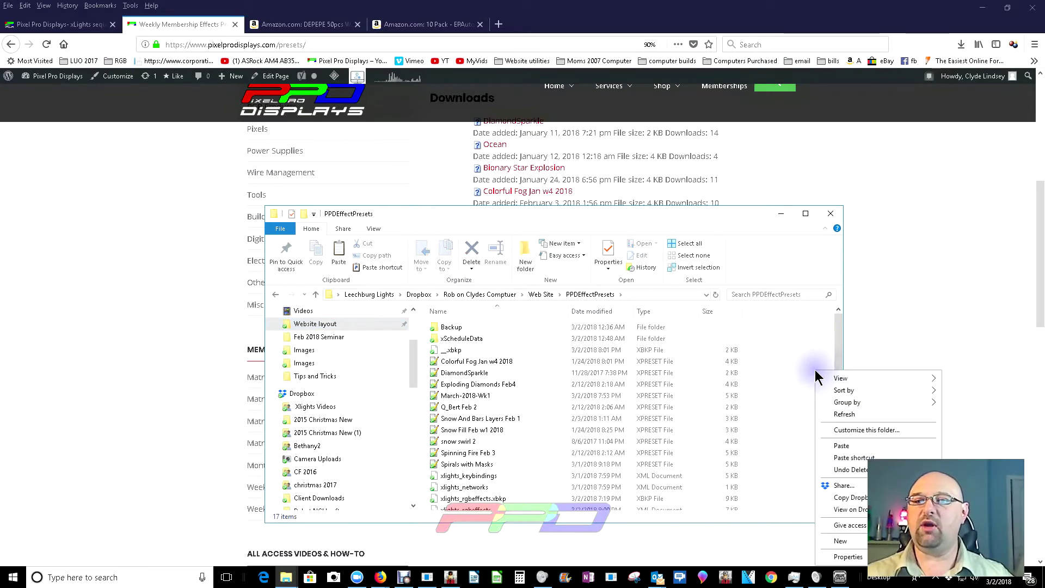
click(841, 445)
click(442, 212)
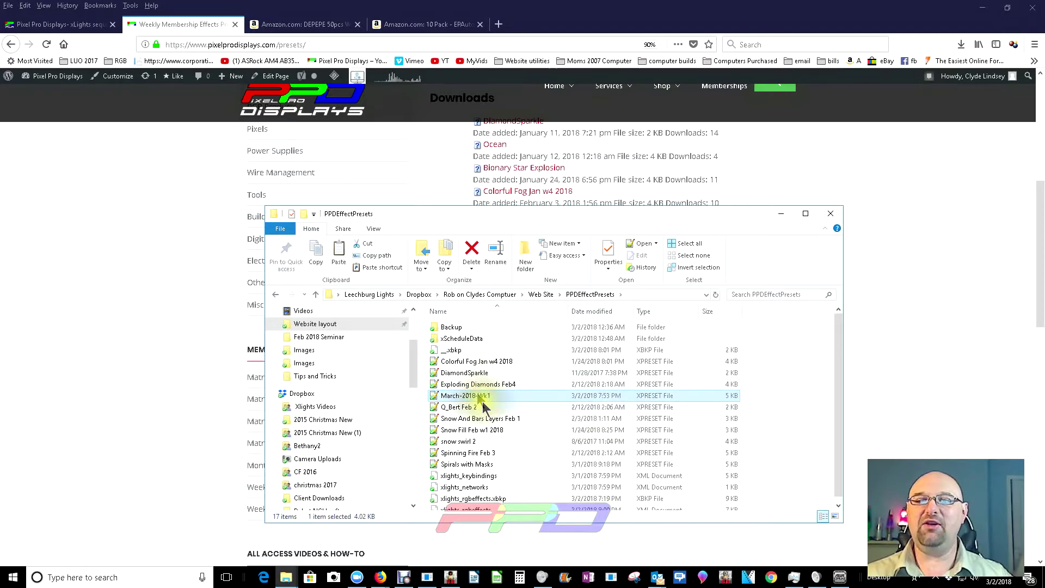
click(577, 383)
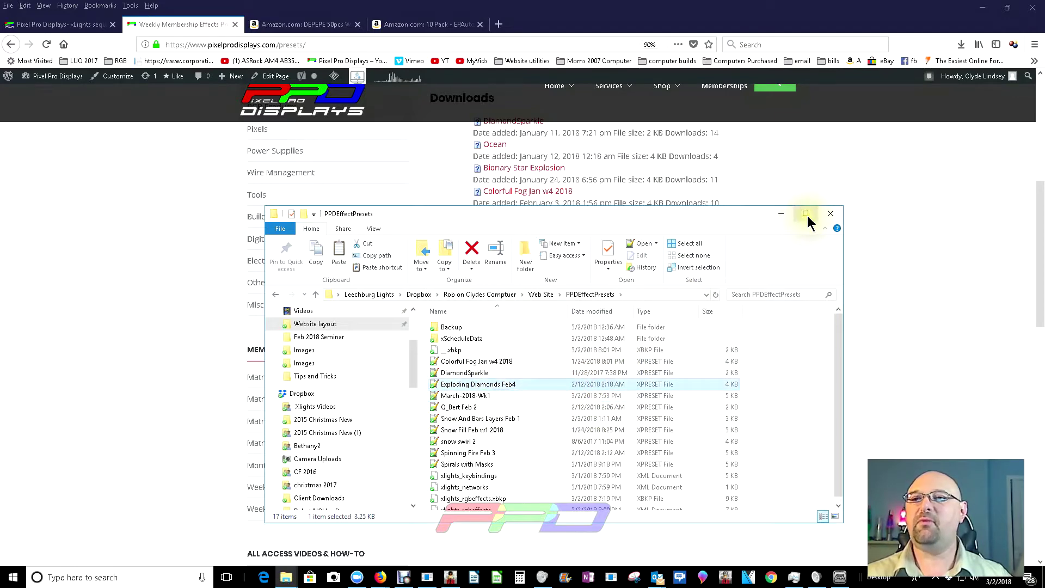
click(828, 214)
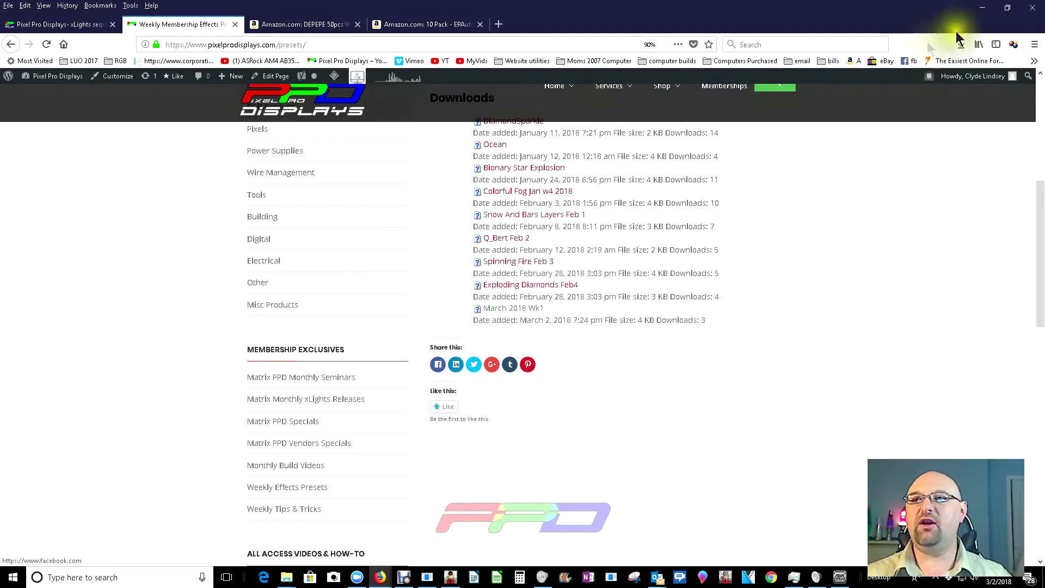
Switch to xLights and import March-2018-Wk1 into the Effect Presets window
click(979, 7)
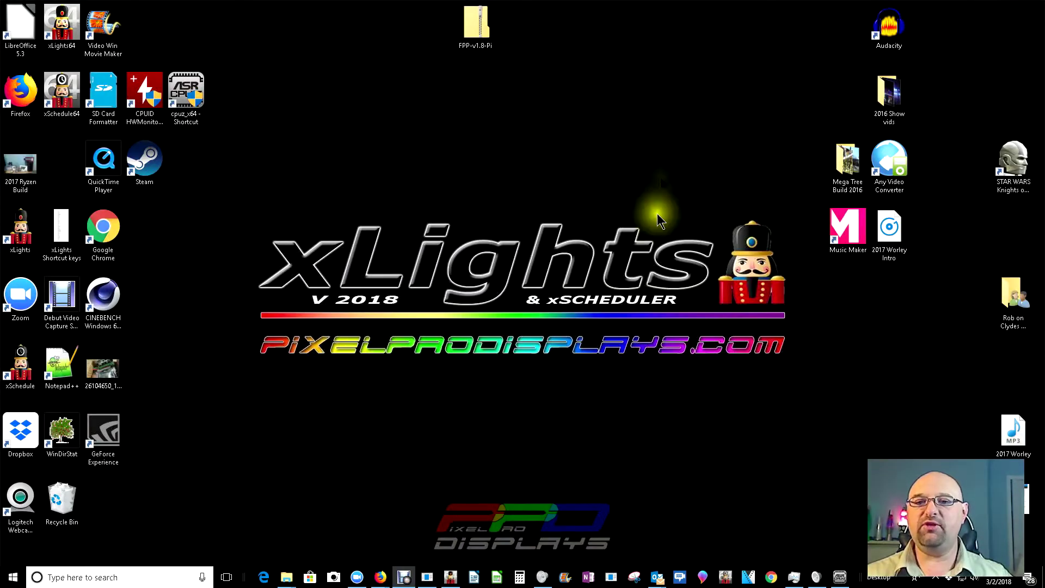
click(449, 575)
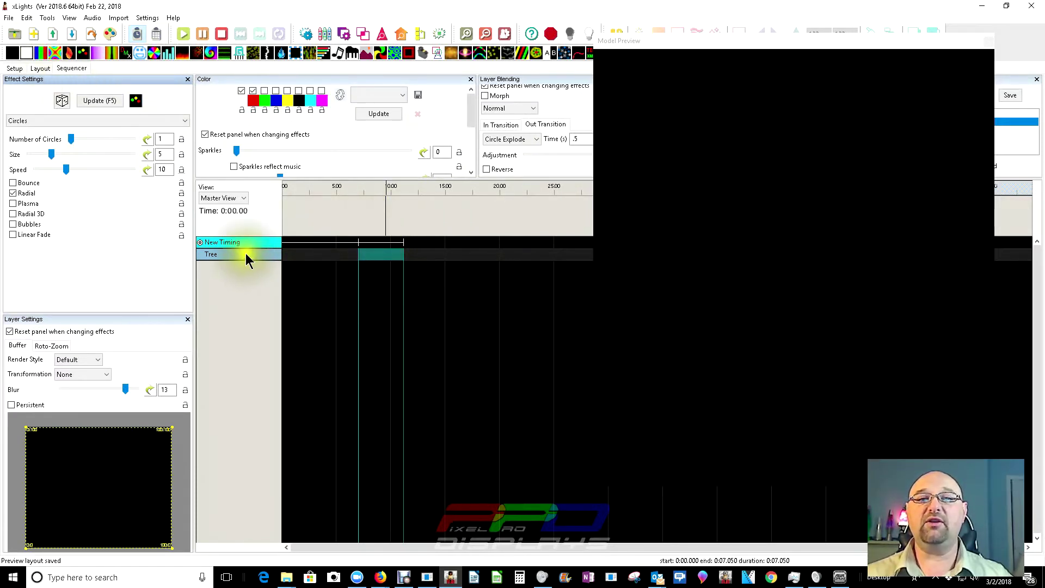
right_click(370, 260)
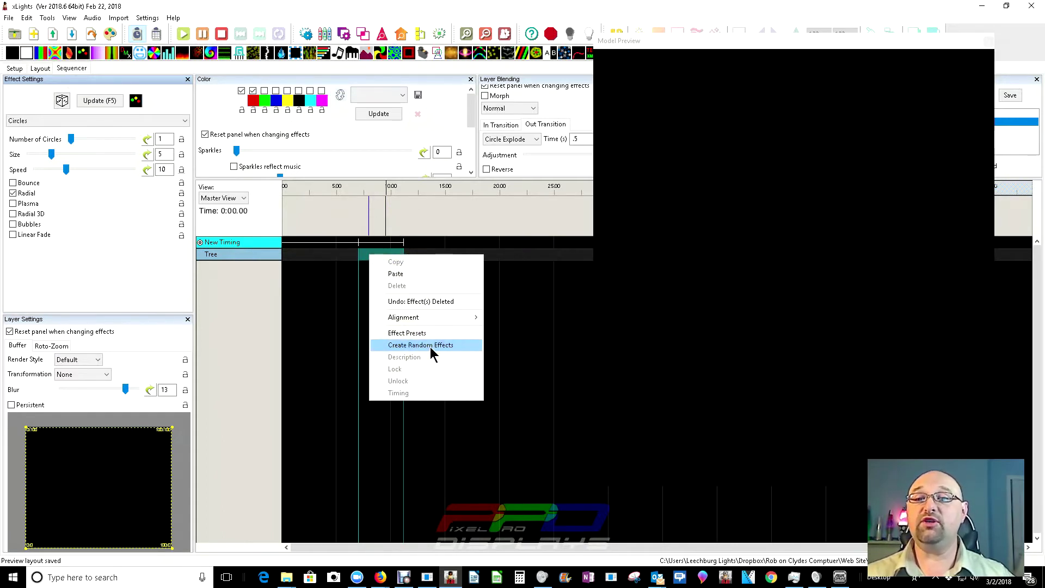
click(412, 333)
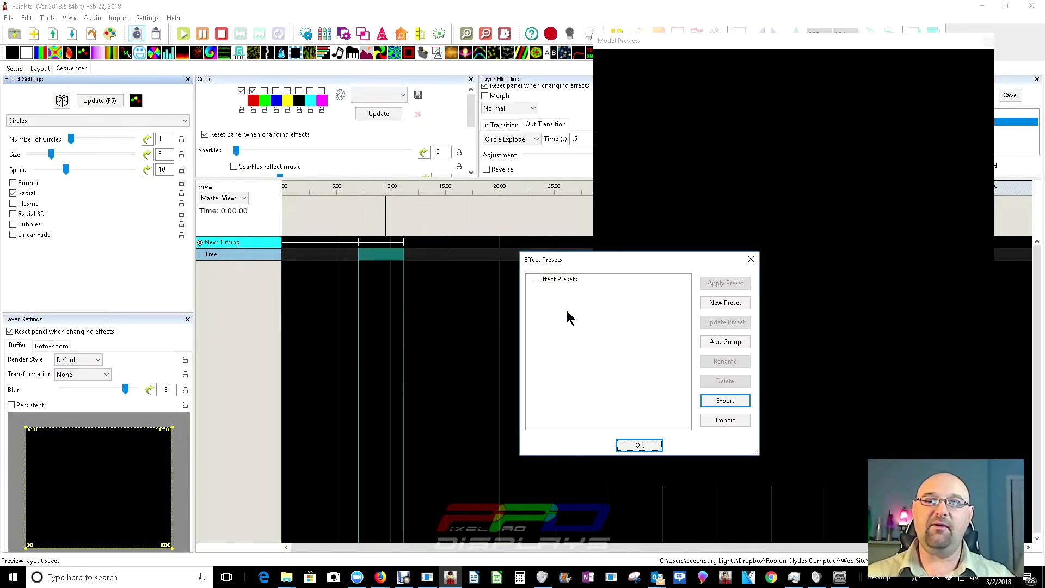
click(732, 417)
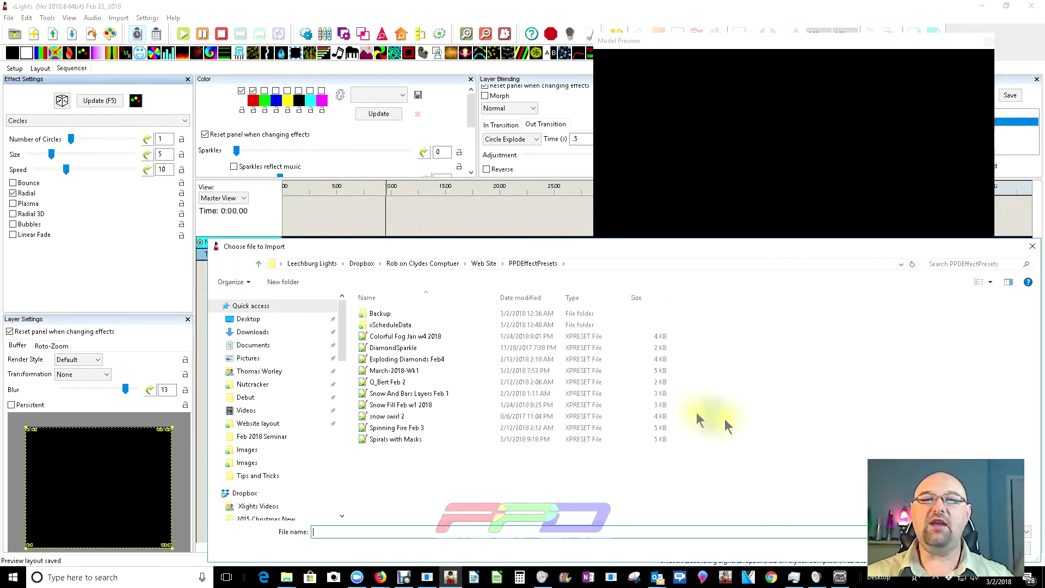
double_click(374, 372)
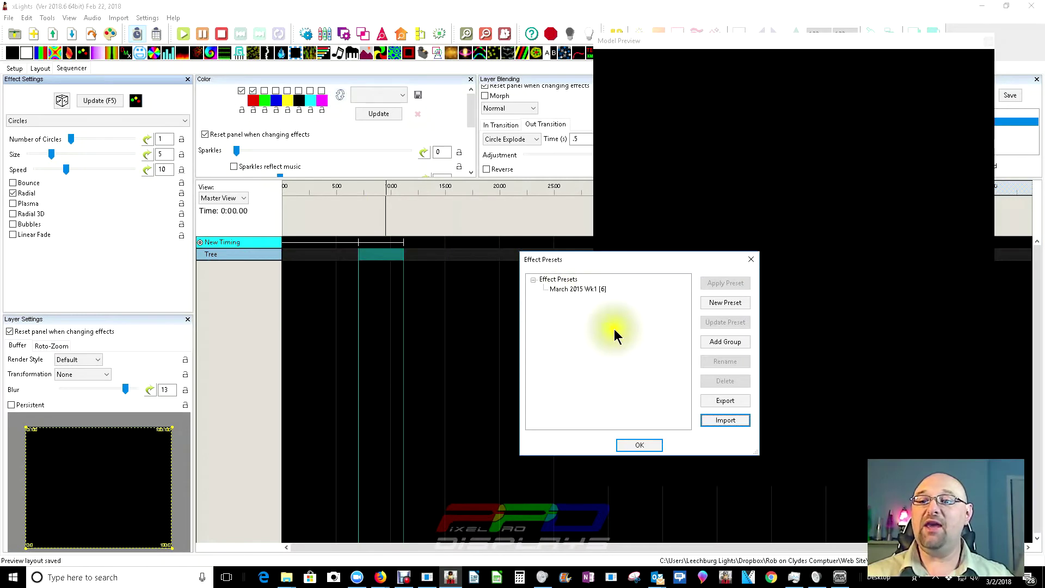
Insert 5 layers below the Tree model so it has six layers
click(565, 292)
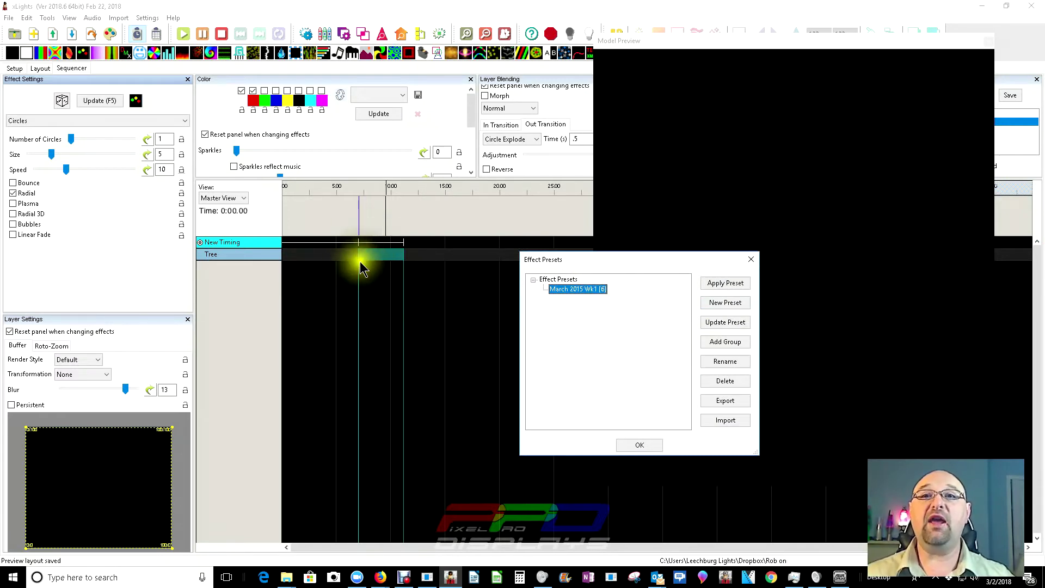
right_click(231, 258)
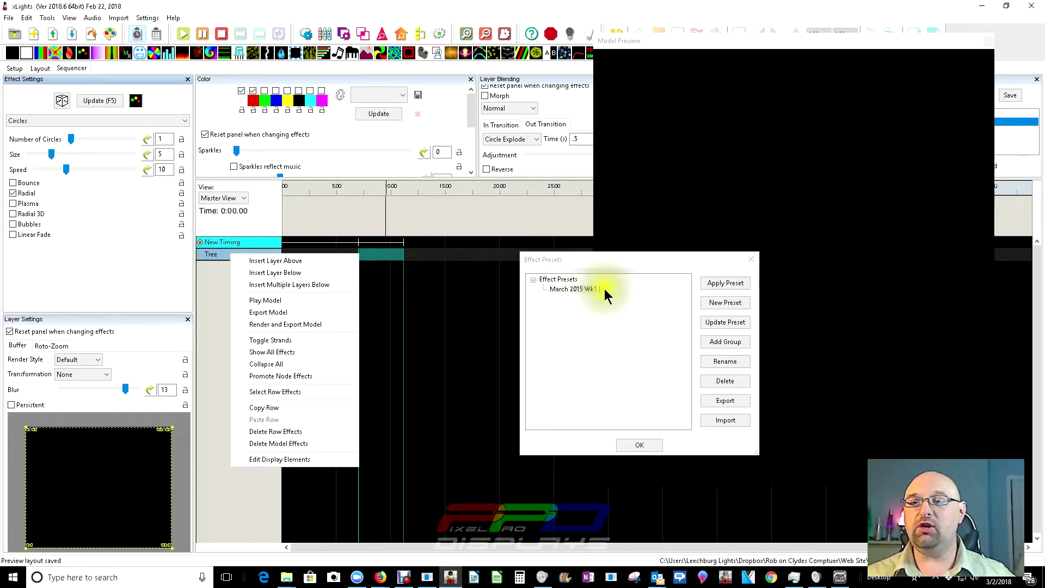
right_click(218, 257)
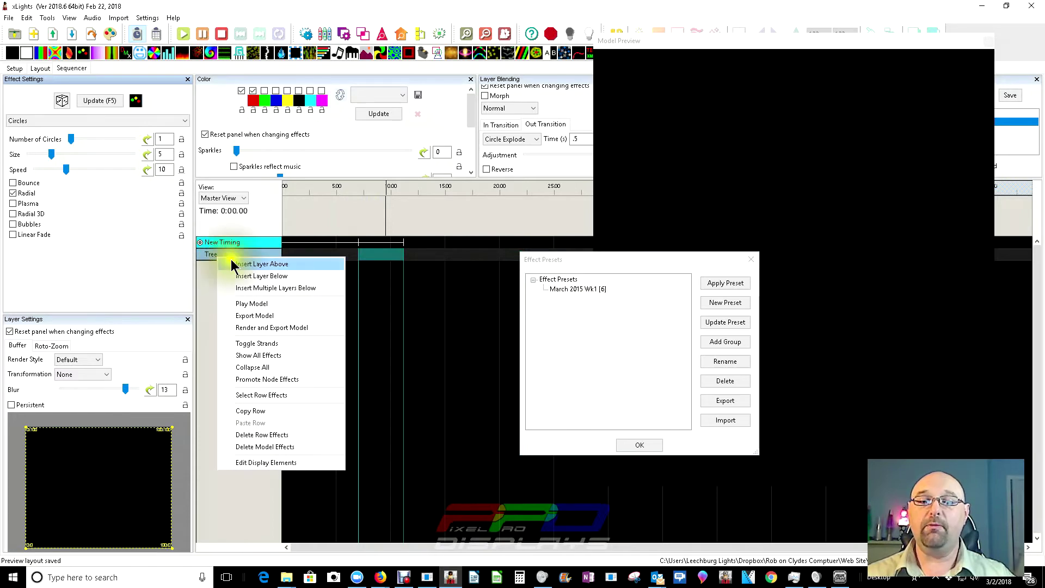
click(266, 290)
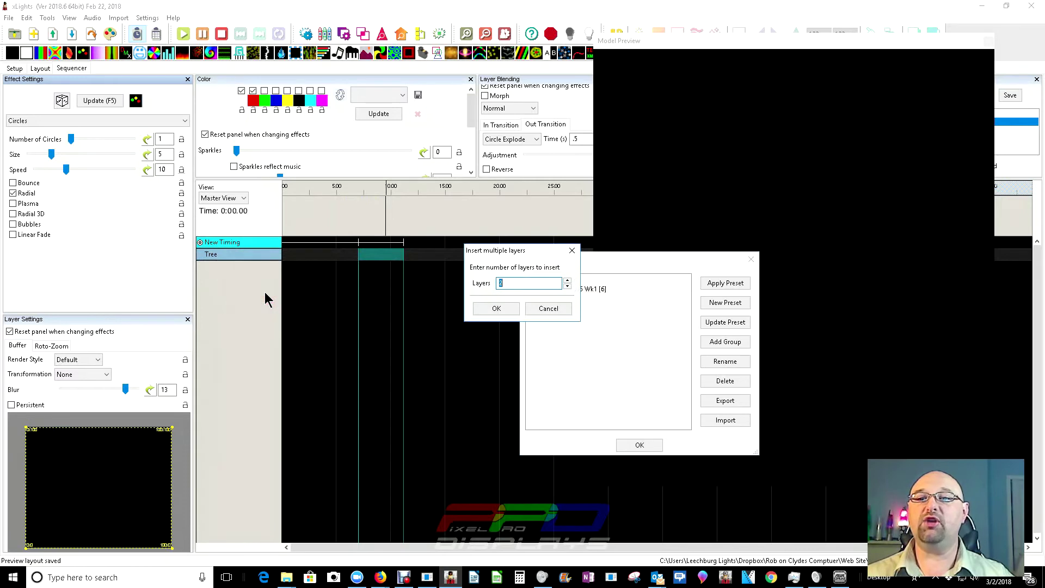
click(508, 280)
drag(507, 280, 421, 289)
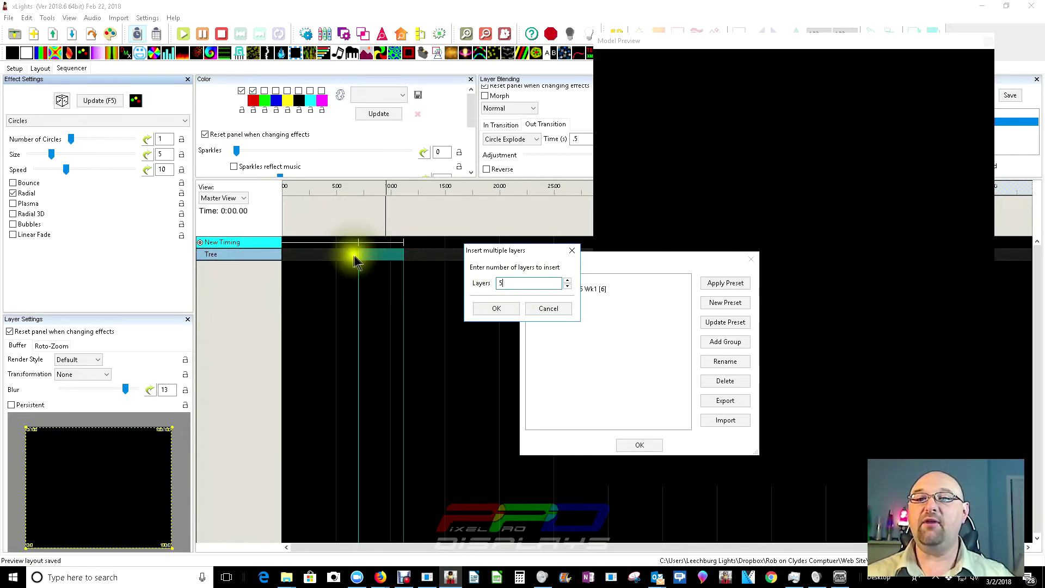
text(5)
click(502, 305)
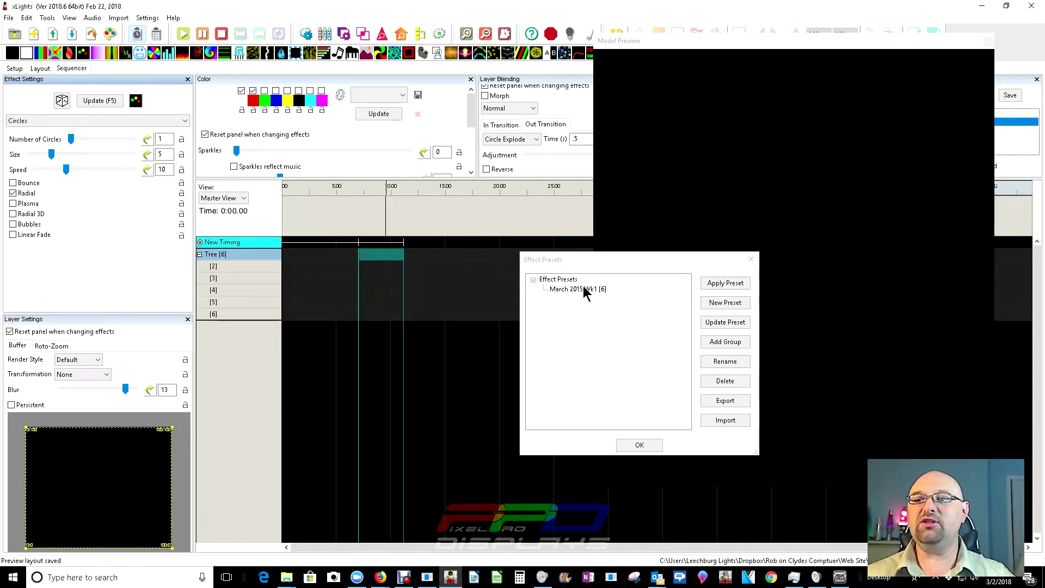
Apply the March 2015 Wk1 [6] preset to the selected Tree effect
click(374, 259)
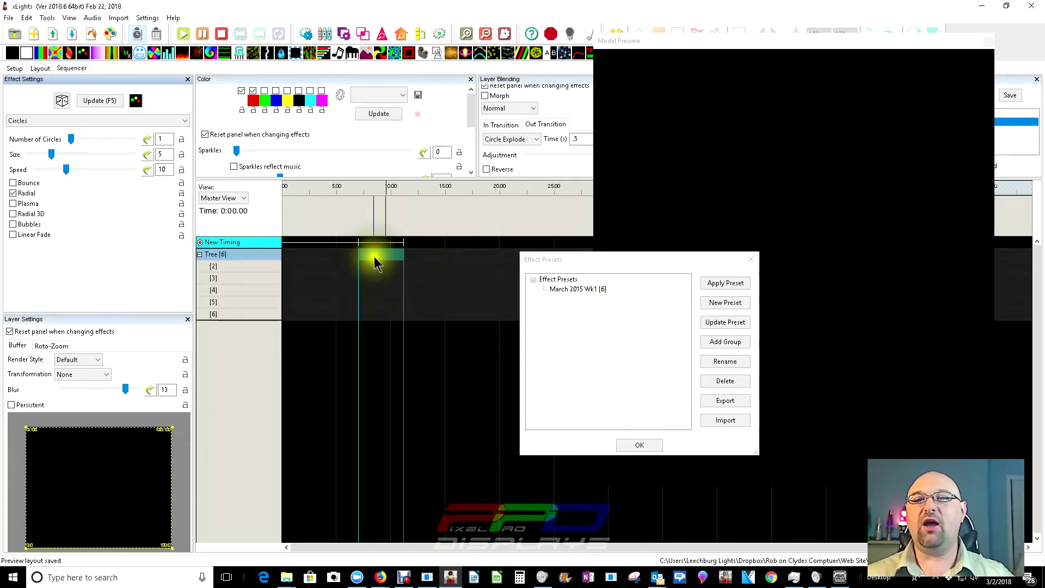
click(374, 259)
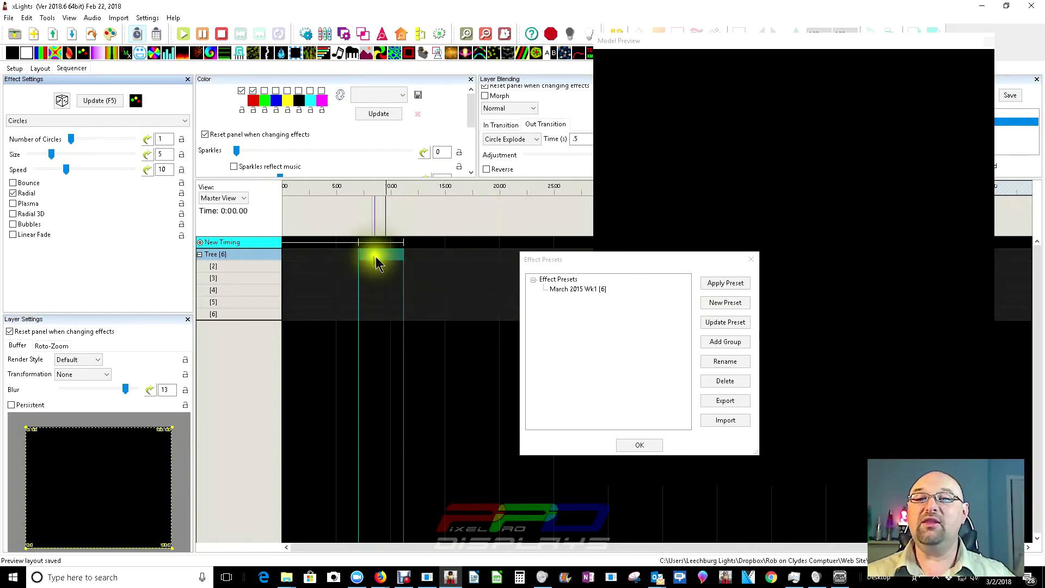
click(382, 265)
click(574, 283)
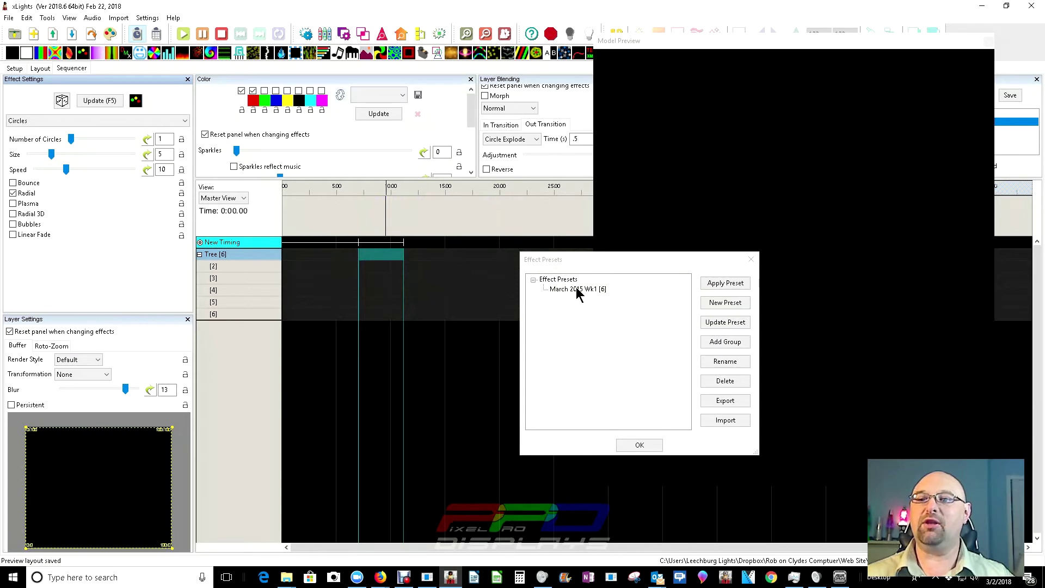
double_click(578, 289)
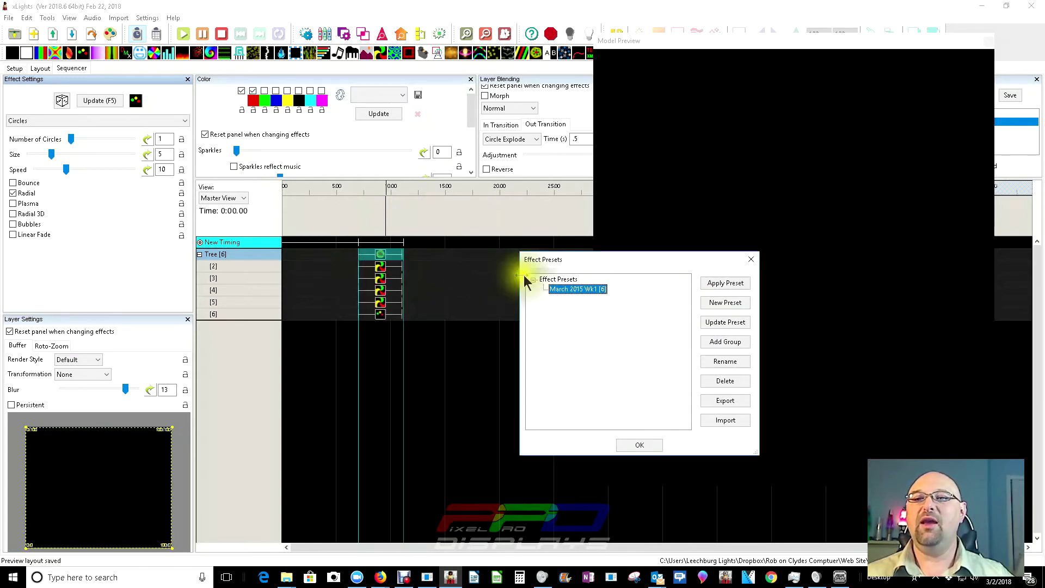
Move the presets and model preview windows aside and select the bottom Tree layer's effect
drag(573, 266, 38, 274)
click(381, 316)
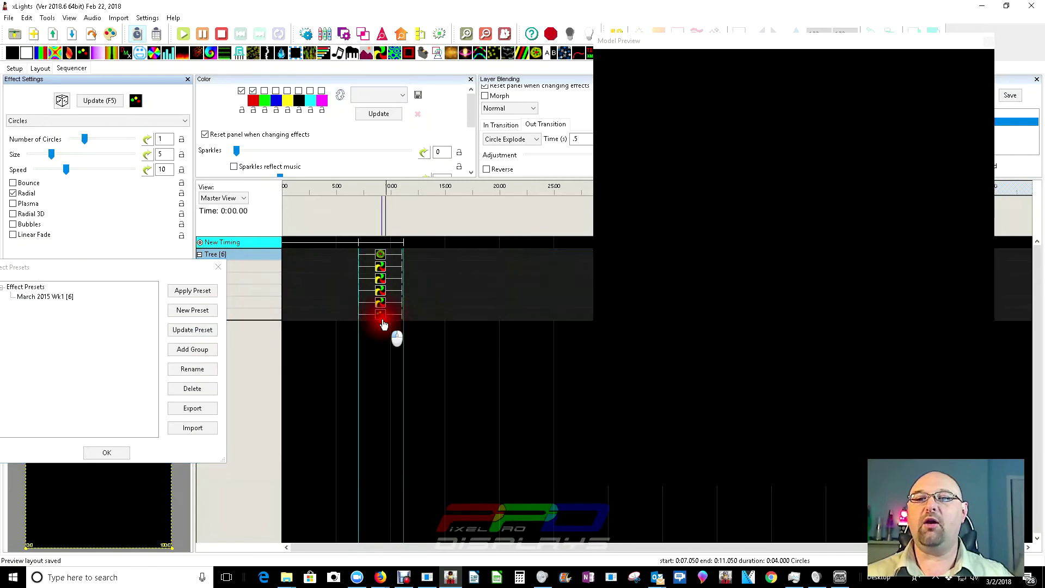
drag(700, 39, 535, 58)
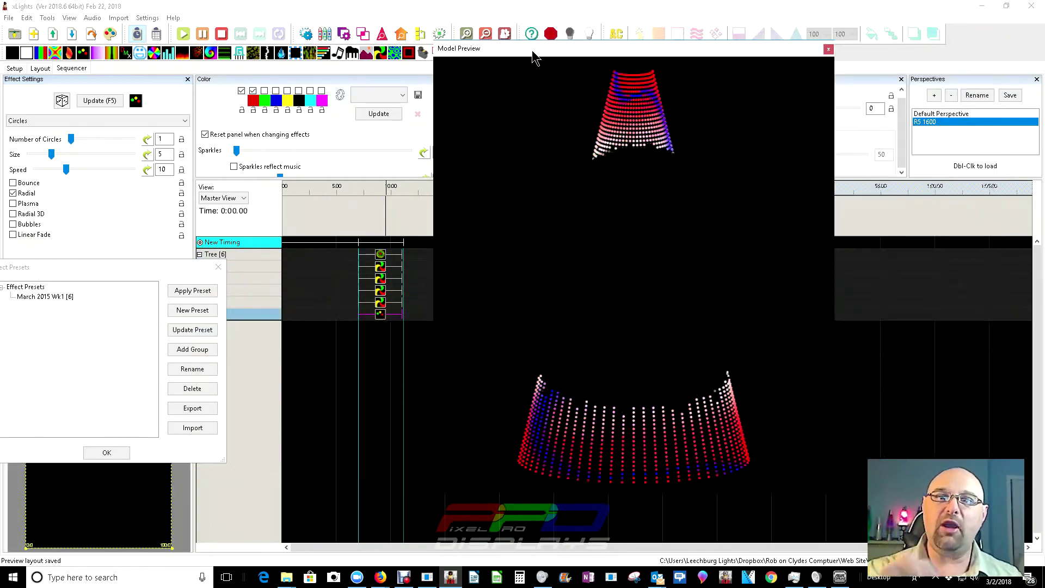